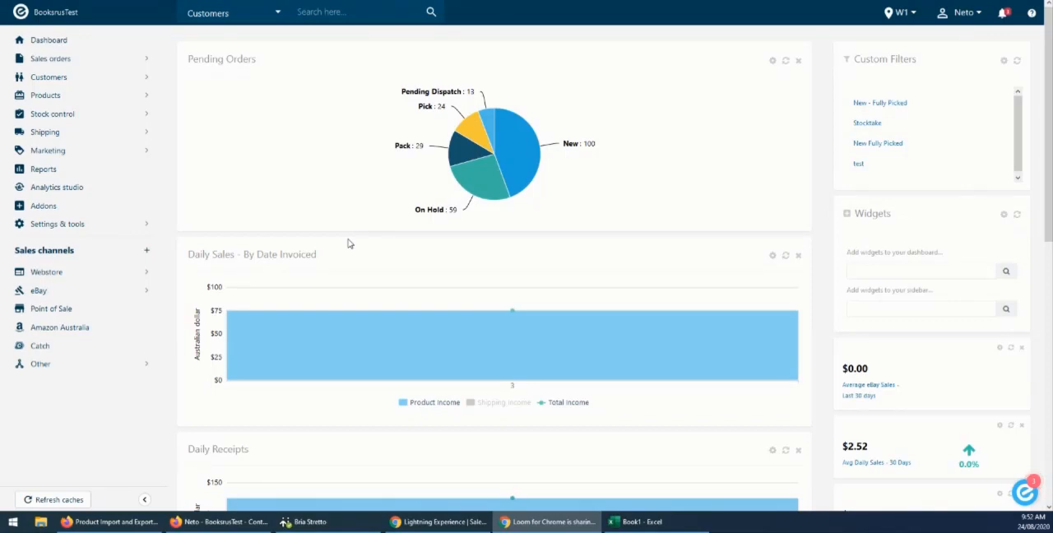
Create a new shipping category named Bulky in the shipping settings and save it.
{"action": "left_click", "coordinate": [47, 231]}
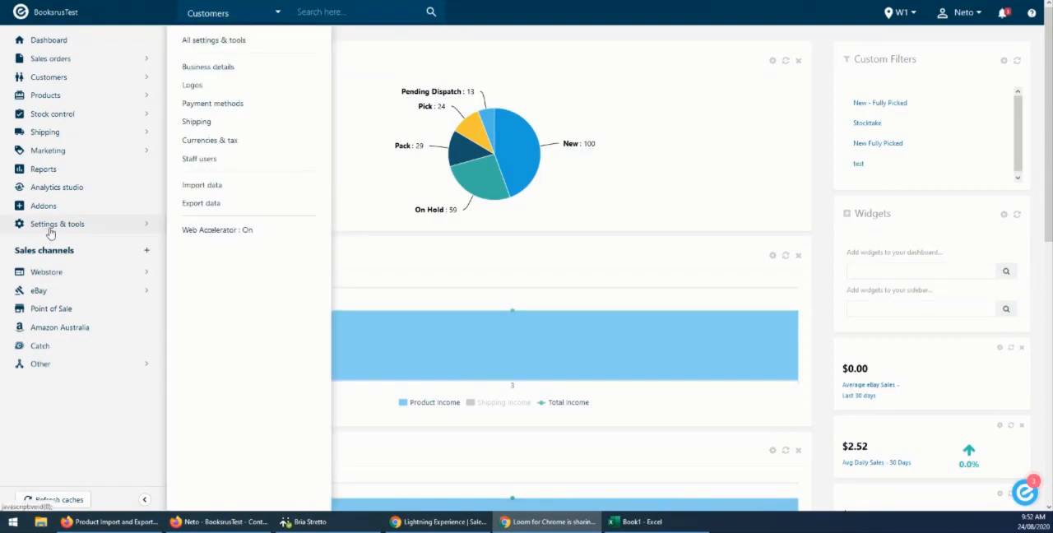
{"action": "left_click", "coordinate": [198, 126]}
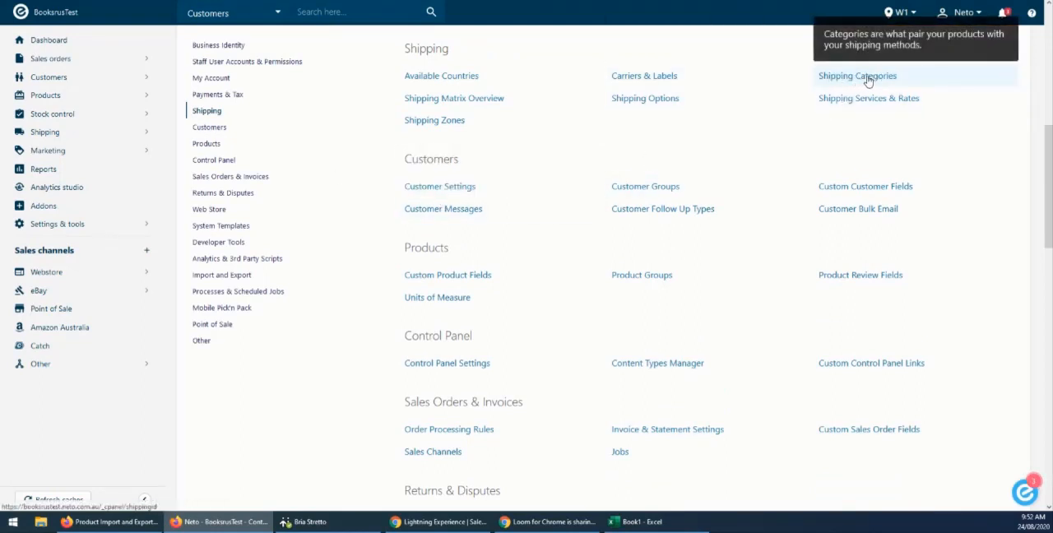
{"action": "left_click", "coordinate": [868, 78]}
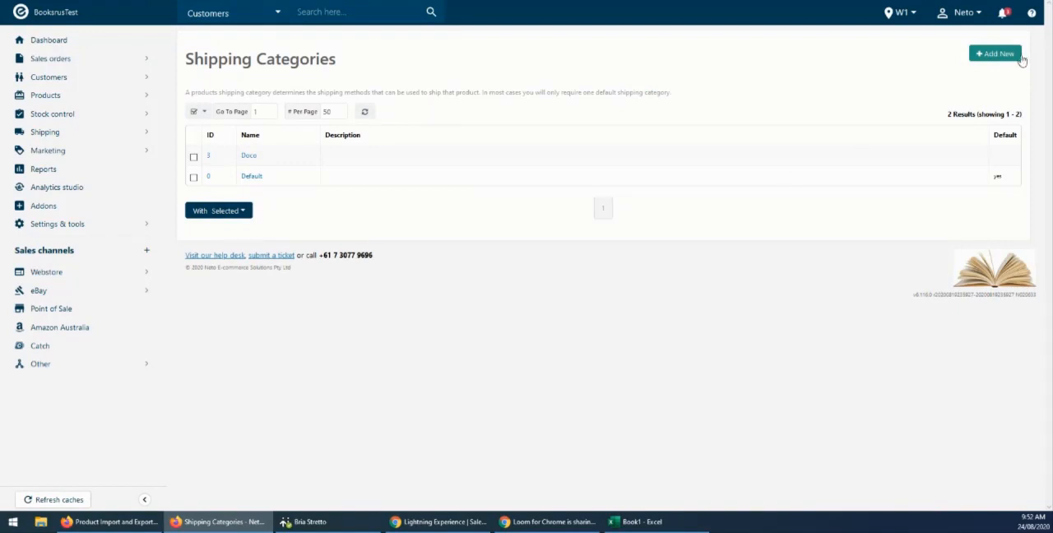
{"action": "left_click", "coordinate": [998, 58]}
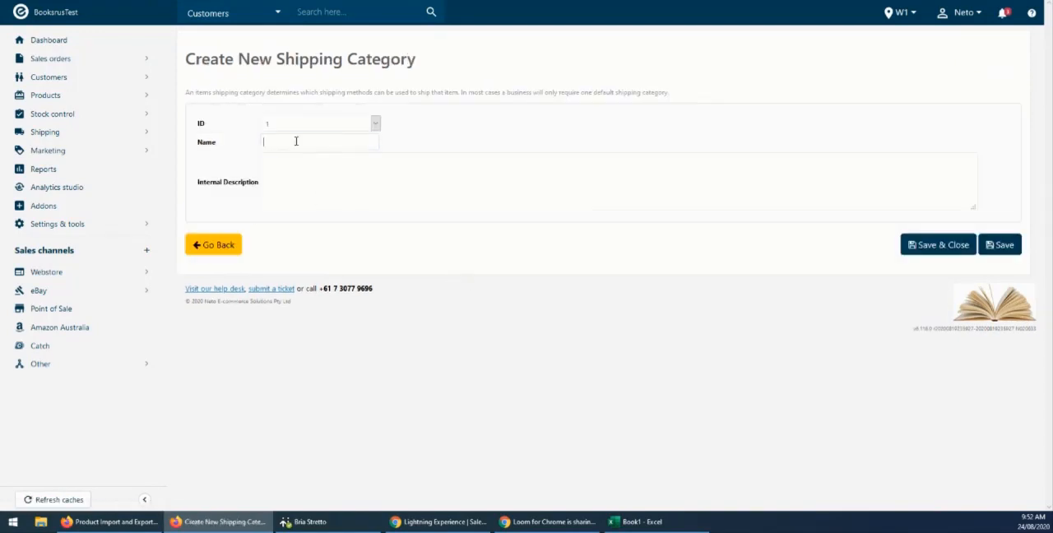
{"action": "left_click", "coordinate": [296, 141]}
{"action": "type", "text": "Bulky"}
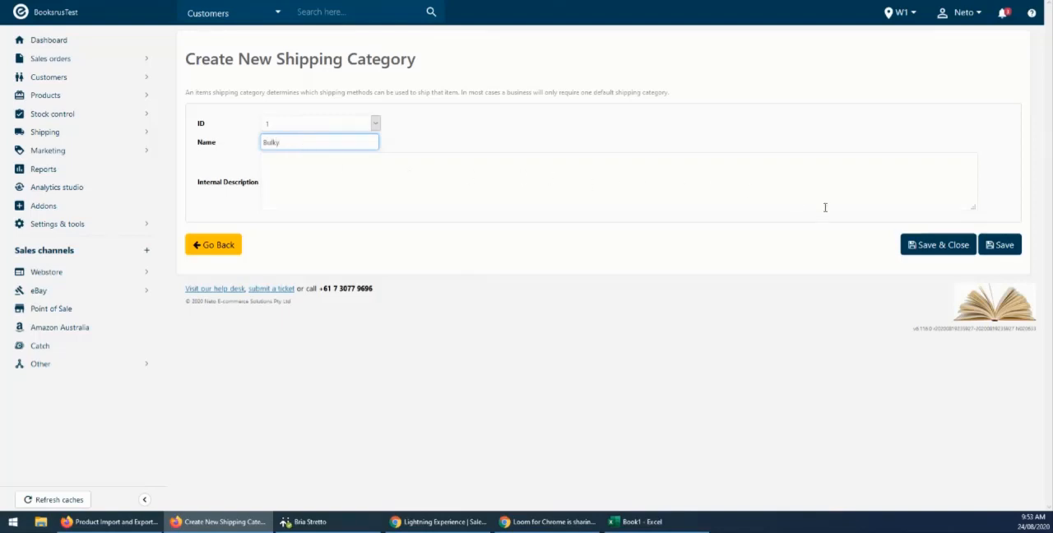
{"action": "left_click", "coordinate": [1002, 245]}
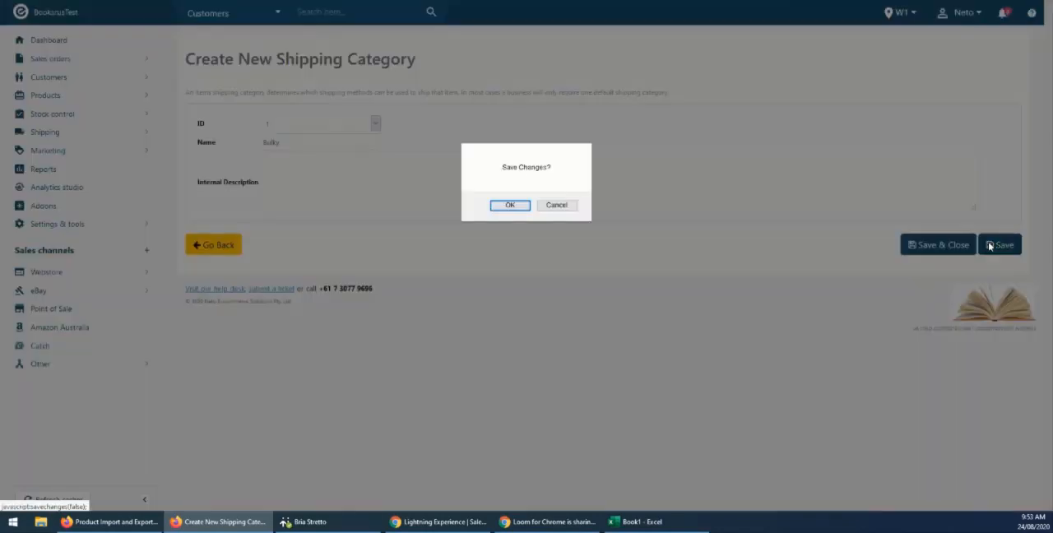
{"action": "left_click", "coordinate": [509, 205]}
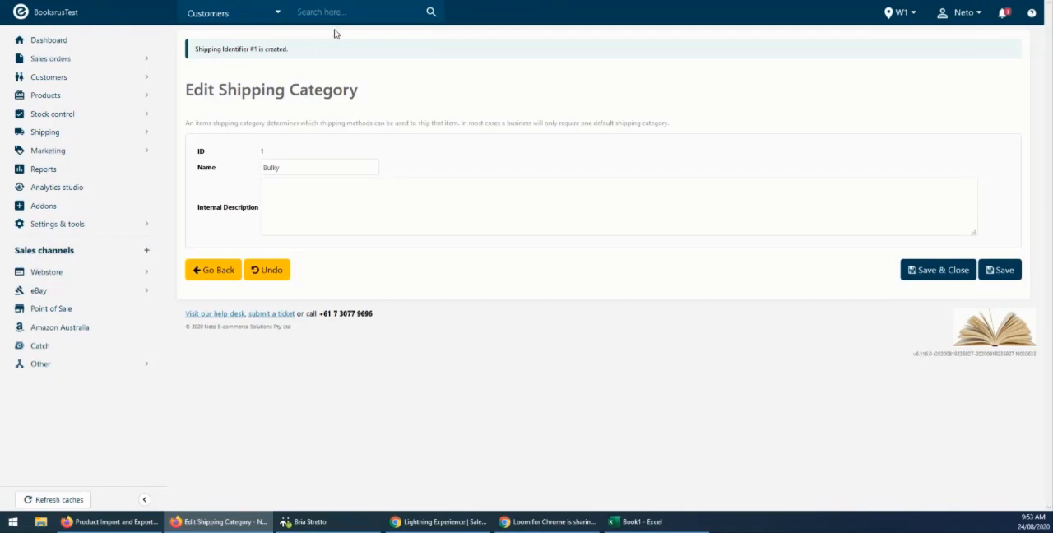
Reload the page of product 10858, set its shipping category to Bulky and save the product.
{"action": "key", "text": "ctrl+Tab"}
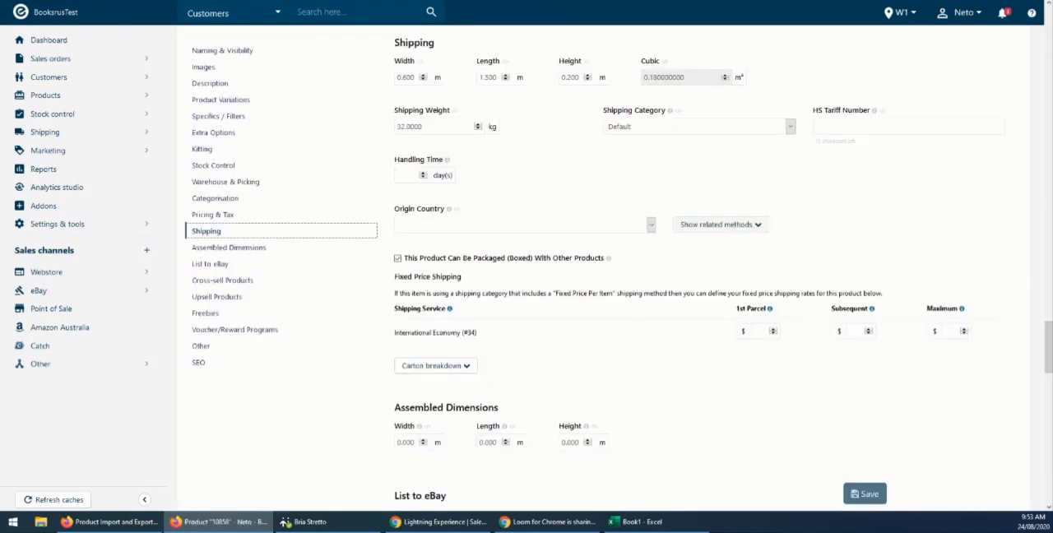
{"action": "key", "text": "ctrl+l"}
{"action": "key", "text": "Return"}
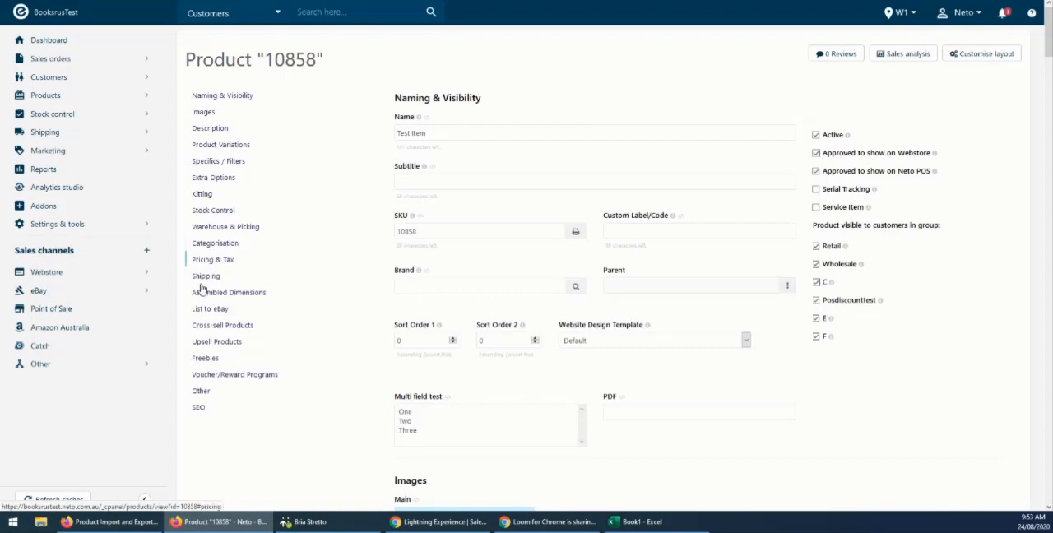
{"action": "left_click", "coordinate": [202, 277]}
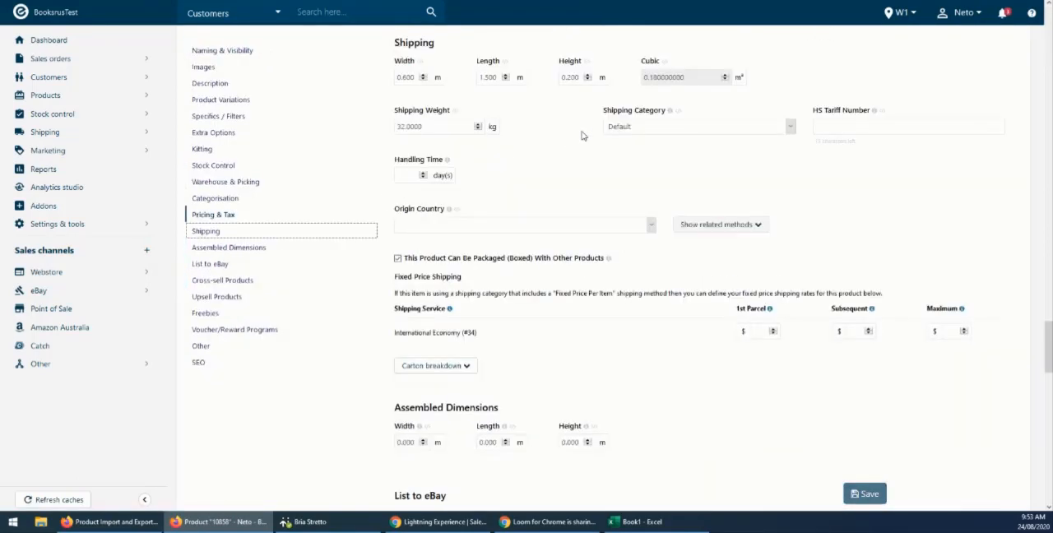
{"action": "left_click", "coordinate": [636, 133]}
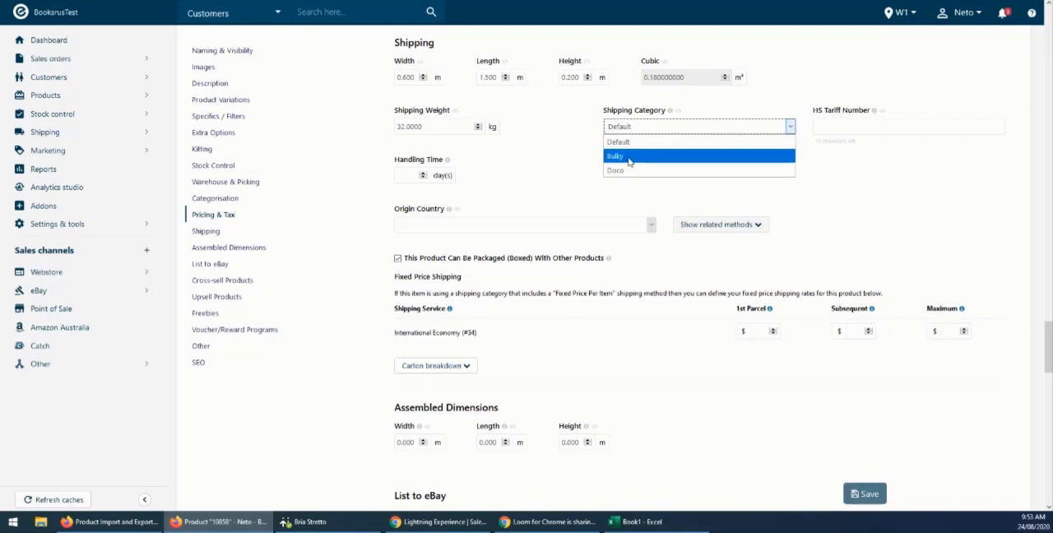
{"action": "left_click", "coordinate": [630, 158]}
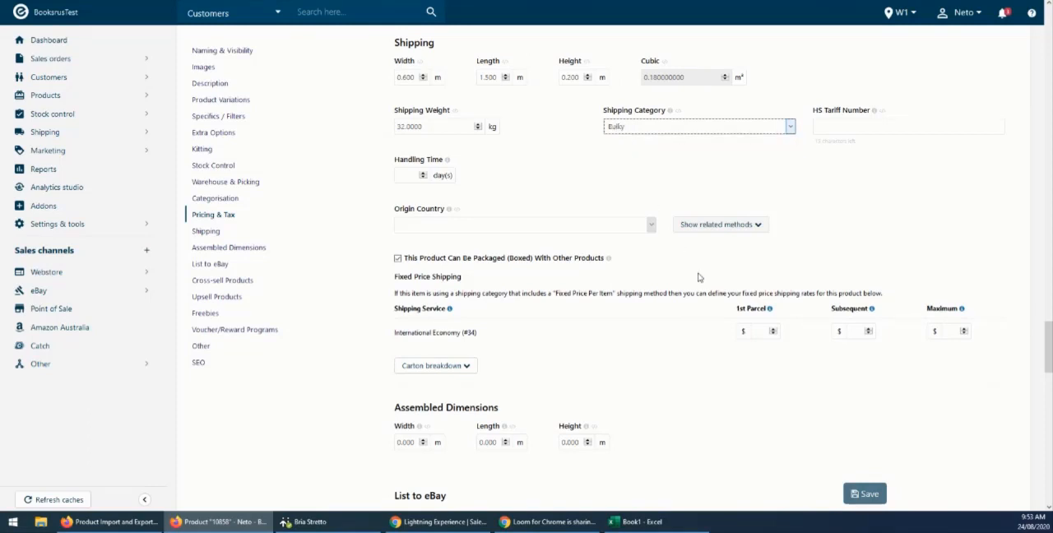
{"action": "left_click", "coordinate": [864, 493]}
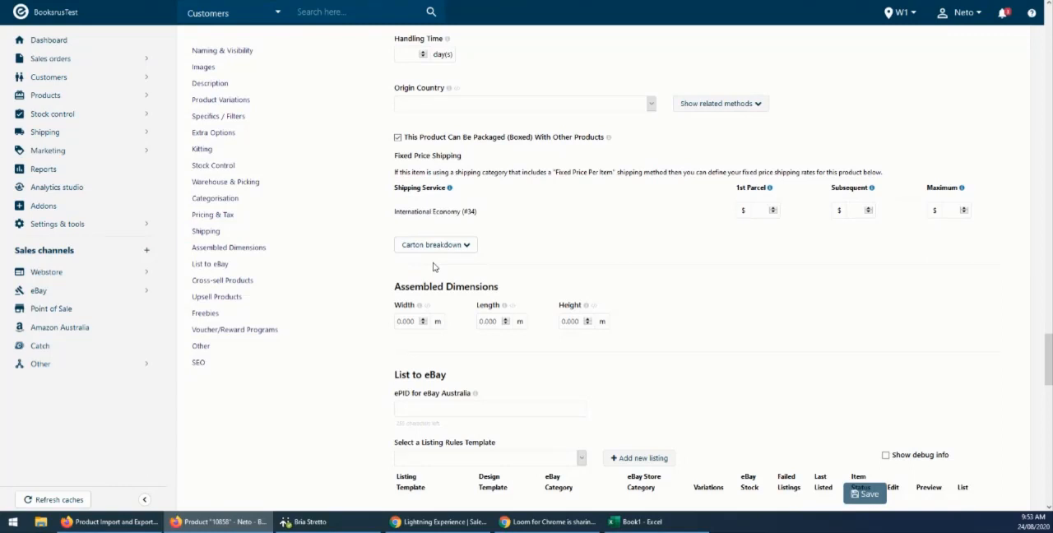
In the TNT - Bulky shipping option, add a category mapping row and set its shipping category to Bulky.
{"action": "key", "text": "ctrl+Tab"}
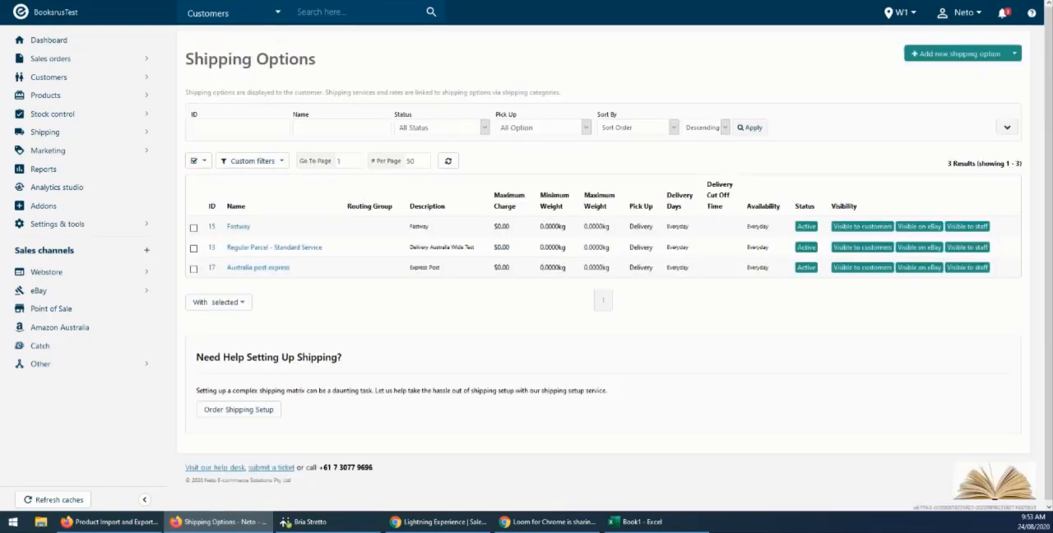
{"action": "key", "text": "ctrl+Tab"}
{"action": "key", "text": "ctrl+Tab"}
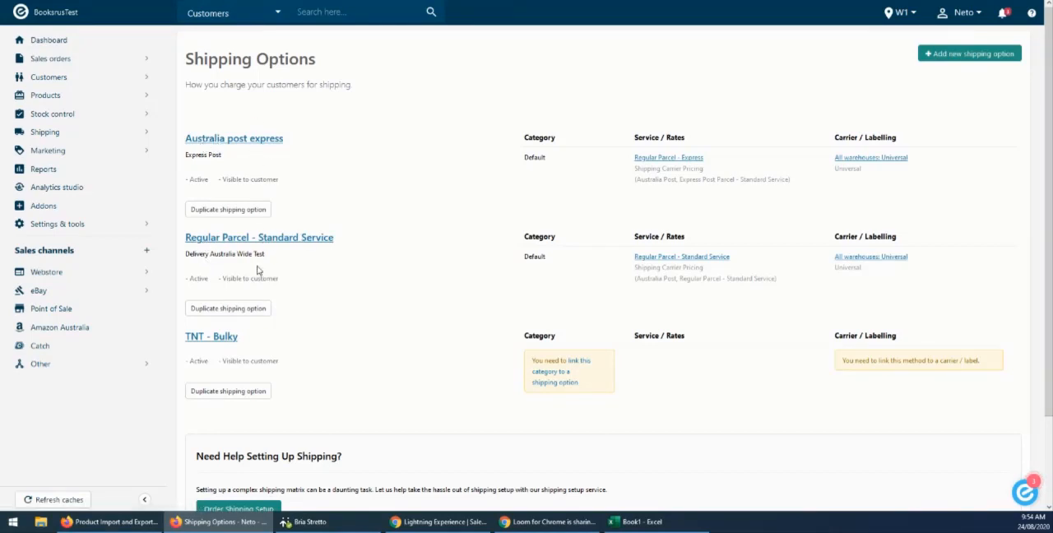
{"action": "left_click", "coordinate": [225, 340]}
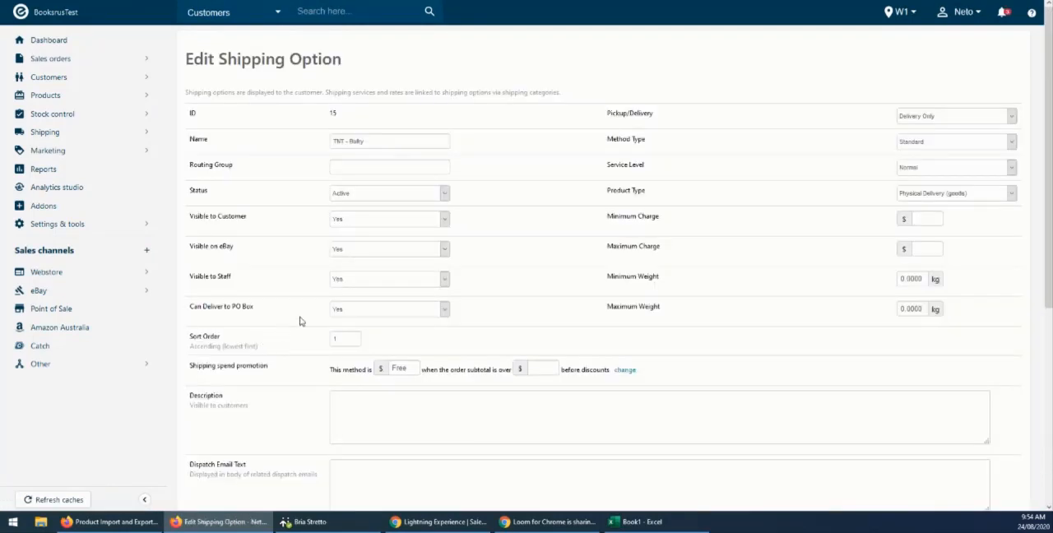
{"action": "scroll", "coordinate": [299, 321], "scroll_direction": "down", "scroll_amount": 5}
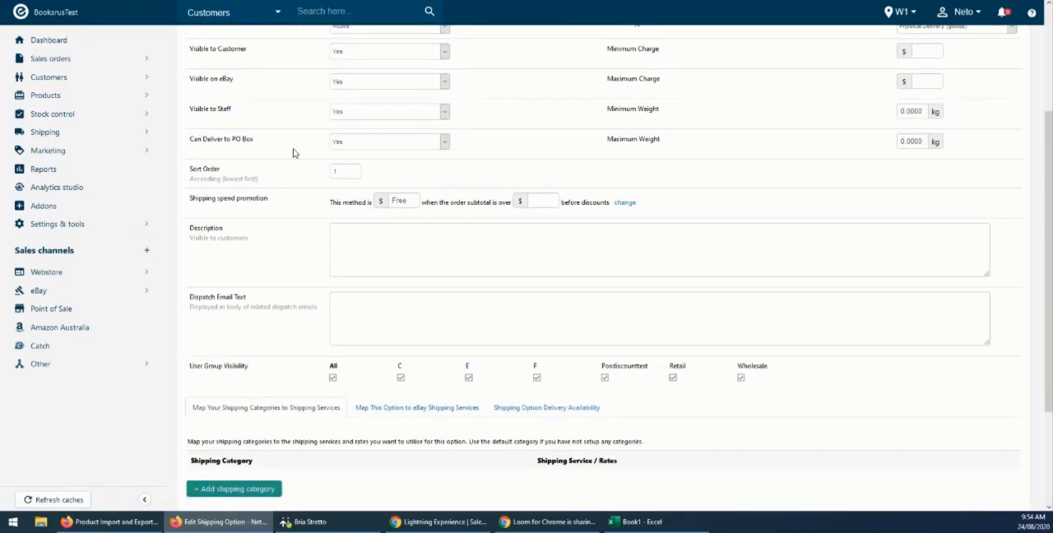
{"action": "scroll", "coordinate": [294, 153], "scroll_direction": "down", "scroll_amount": 4}
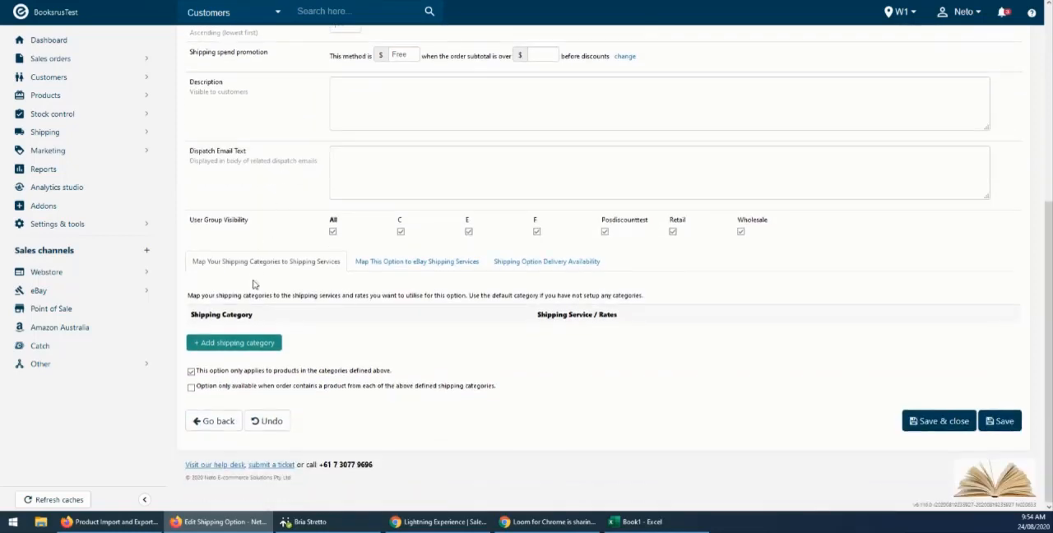
{"action": "left_click", "coordinate": [228, 344]}
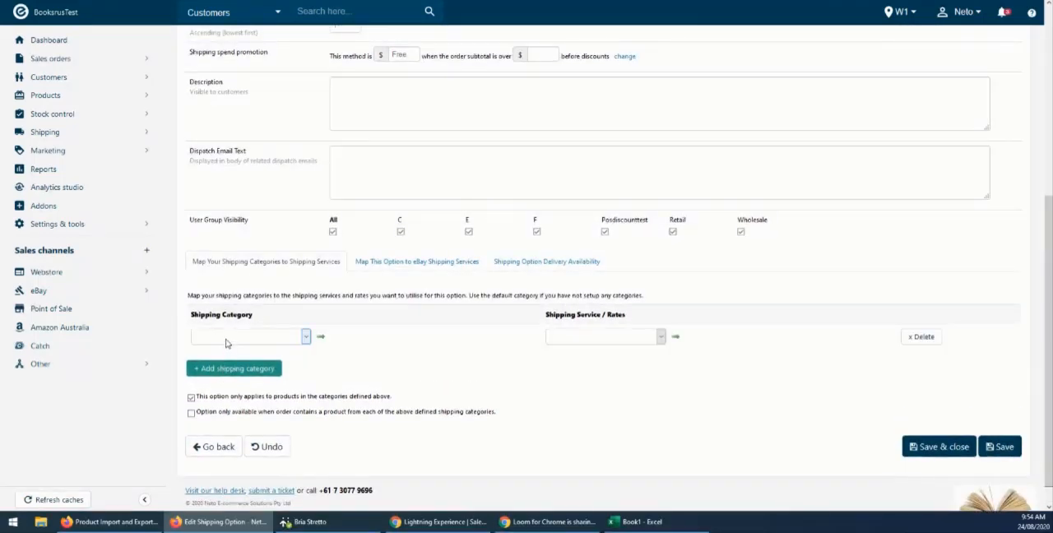
{"action": "left_click", "coordinate": [227, 338]}
{"action": "left_click", "coordinate": [216, 362]}
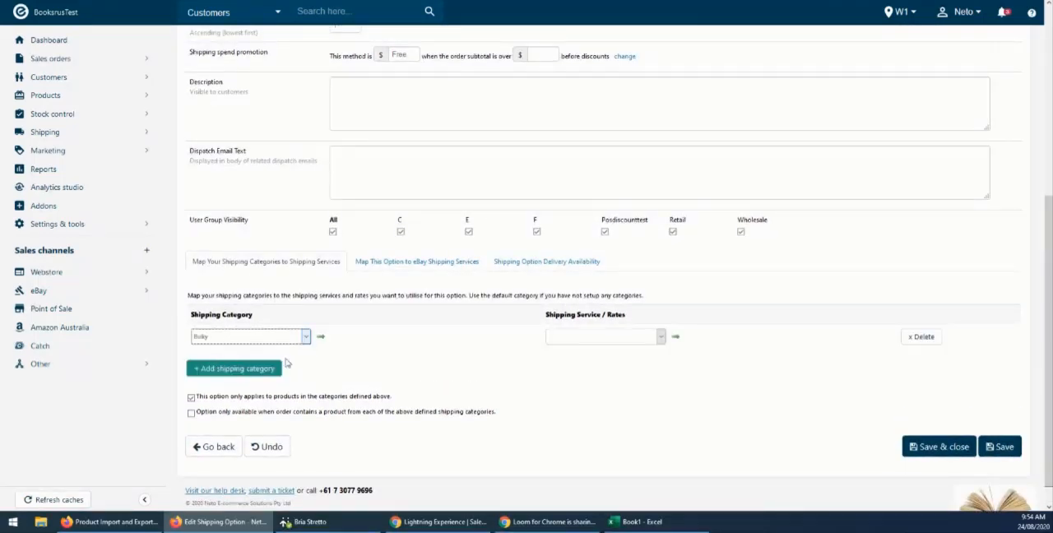
Map the Bulky category to the Int shipping service and save the shipping option.
{"action": "left_click", "coordinate": [618, 338]}
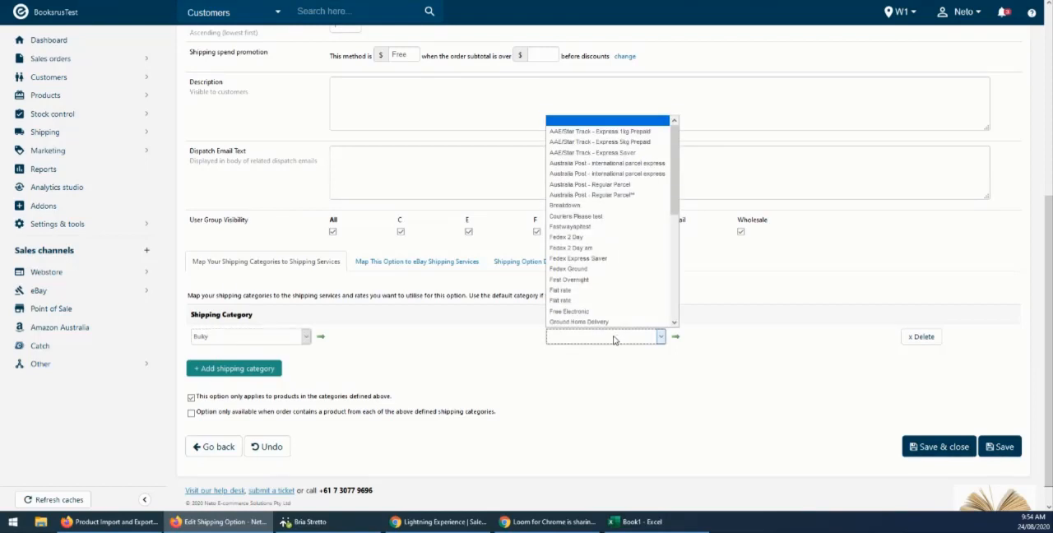
{"action": "scroll", "coordinate": [616, 247], "scroll_direction": "down", "scroll_amount": 4}
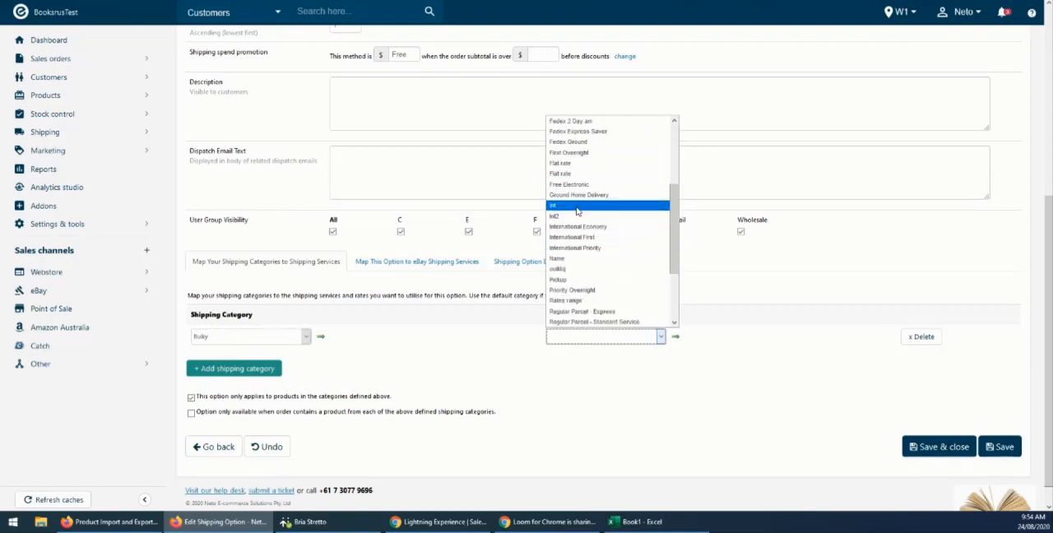
{"action": "left_click", "coordinate": [579, 206]}
{"action": "left_click", "coordinate": [567, 339]}
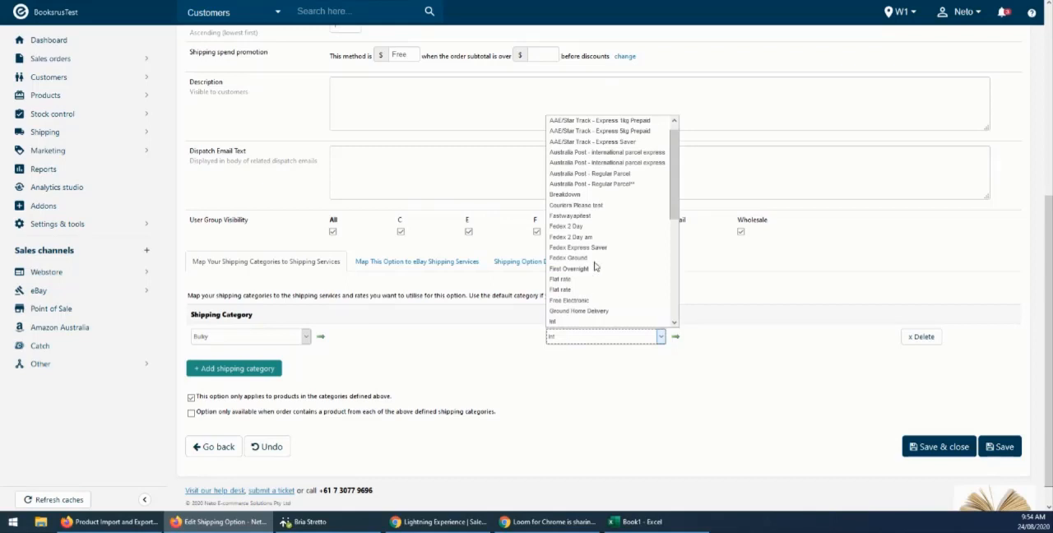
{"action": "scroll", "coordinate": [596, 260], "scroll_direction": "down", "scroll_amount": 6}
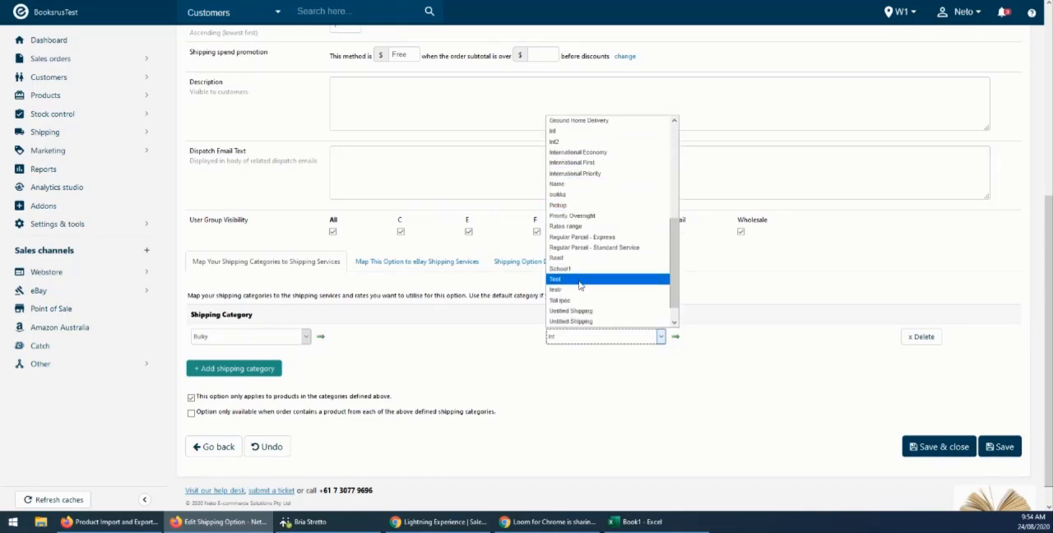
{"action": "left_click", "coordinate": [571, 132]}
{"action": "left_click", "coordinate": [1000, 447]}
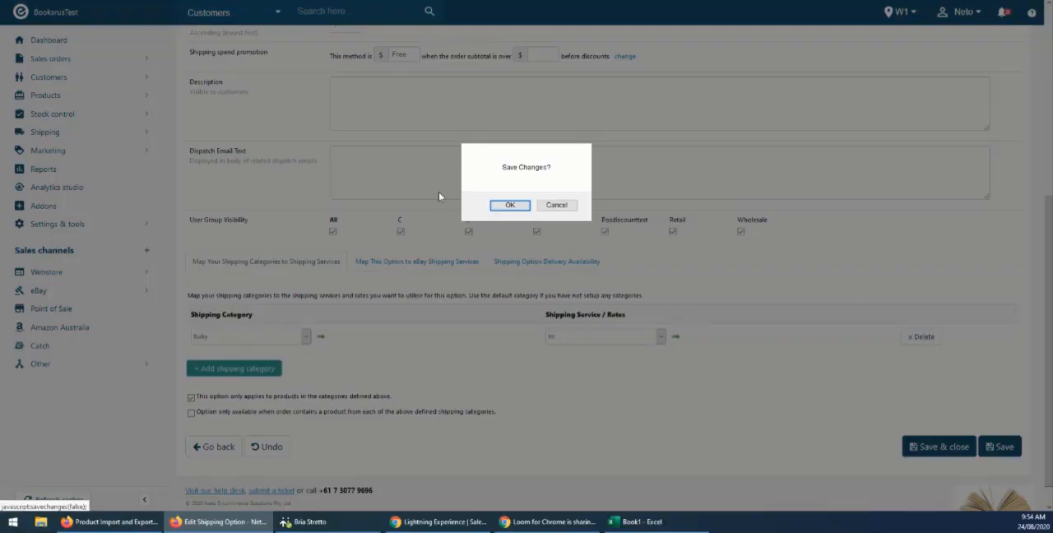
{"action": "left_click", "coordinate": [510, 206]}
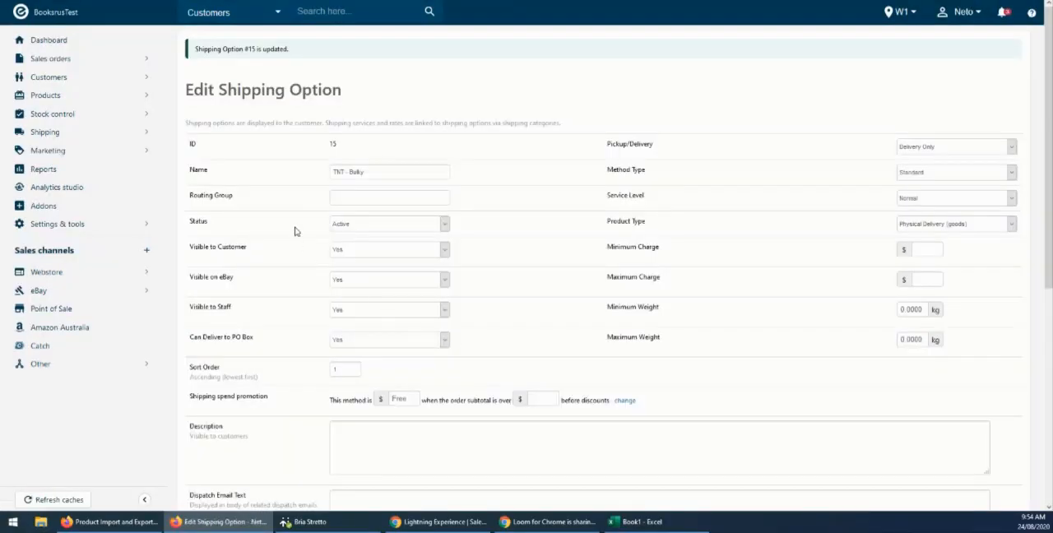
Review the saved category mapping, and compare the categories of all options in the Shipping Options overview.
{"action": "scroll", "coordinate": [332, 272], "scroll_direction": "down", "scroll_amount": 5}
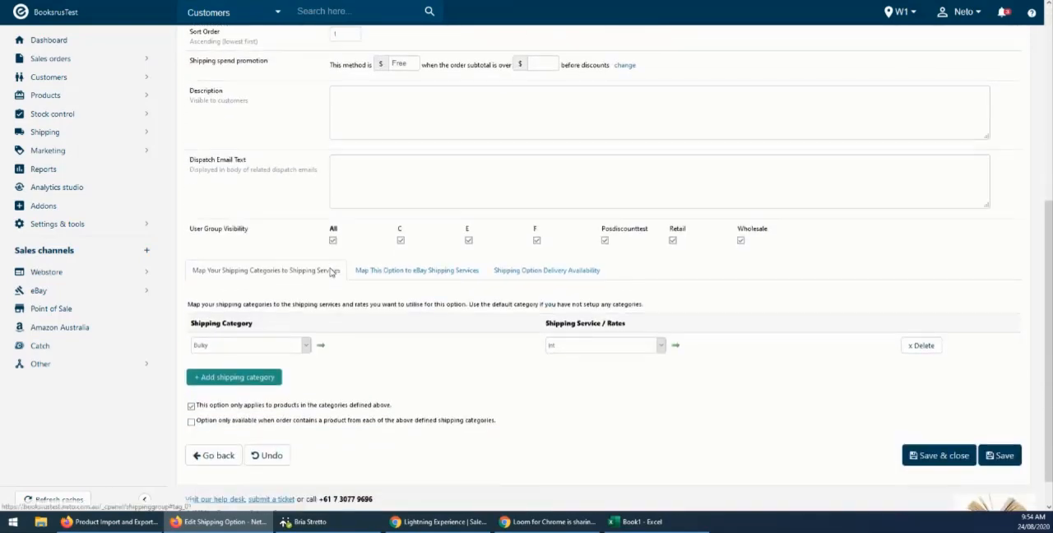
{"action": "scroll", "coordinate": [331, 273], "scroll_direction": "down", "scroll_amount": 1}
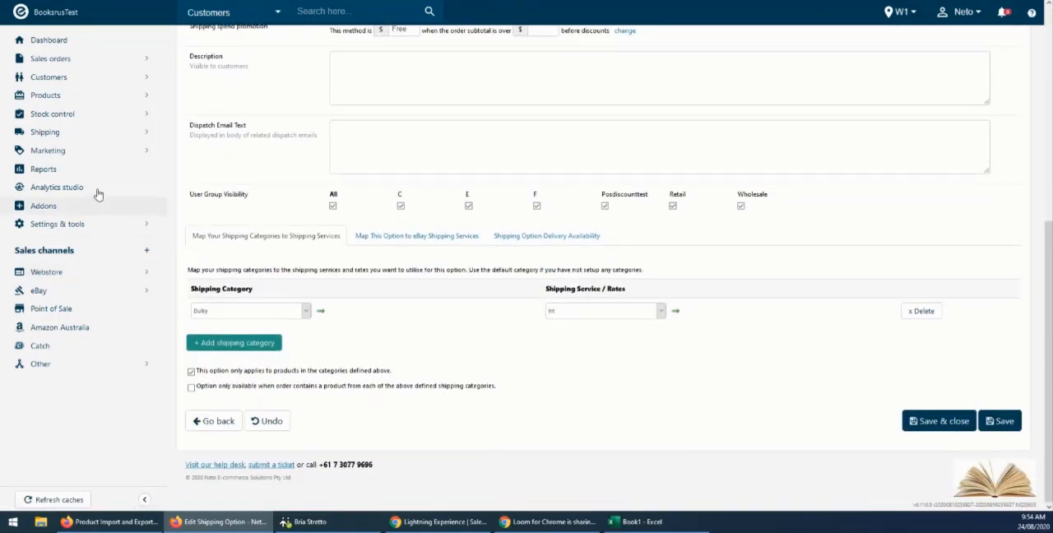
{"action": "mouse_move", "coordinate": [99, 132]}
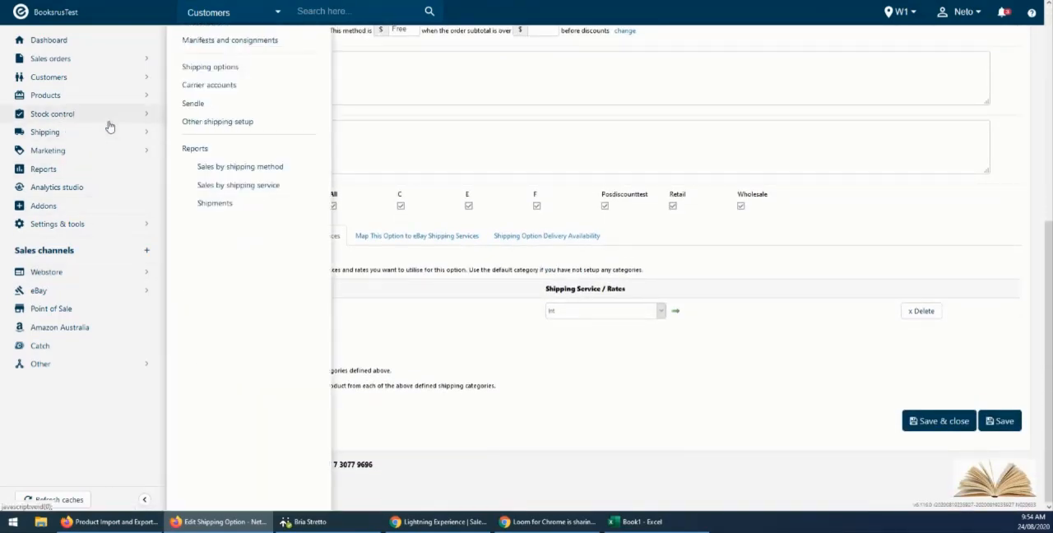
{"action": "left_click", "coordinate": [192, 69]}
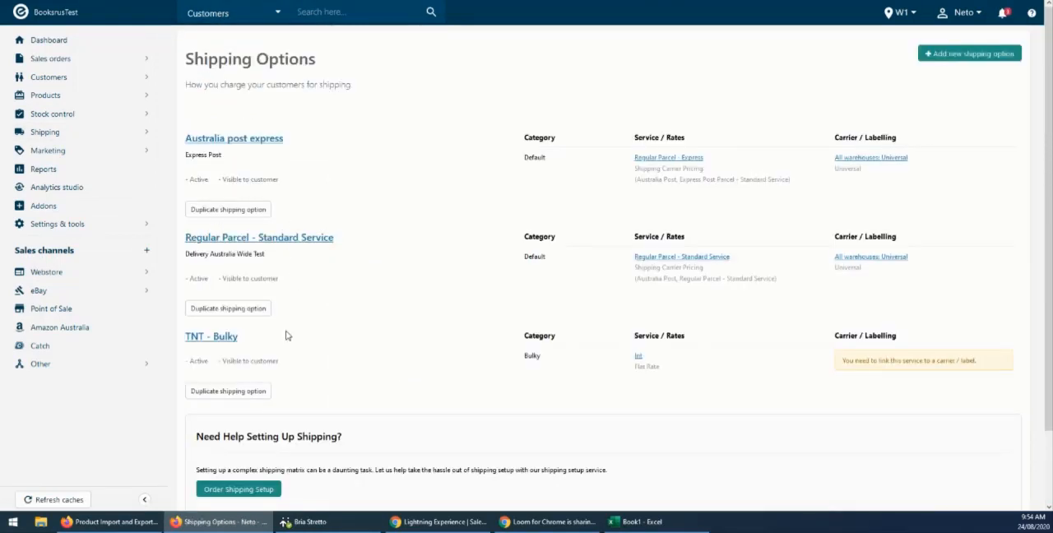
{"action": "left_click_drag", "start_coordinate": [547, 161], "coordinate": [522, 156]}
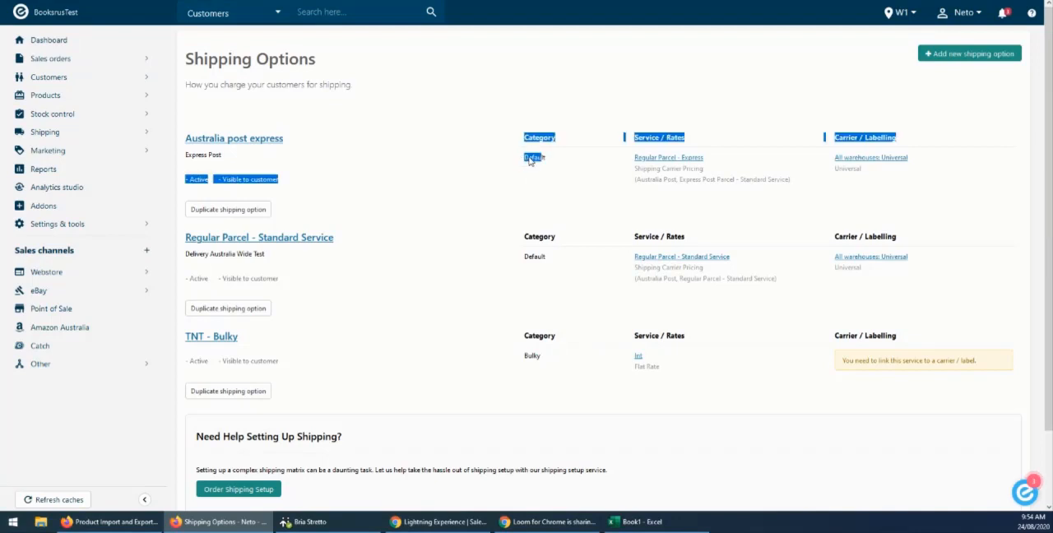
{"action": "left_click", "coordinate": [531, 161]}
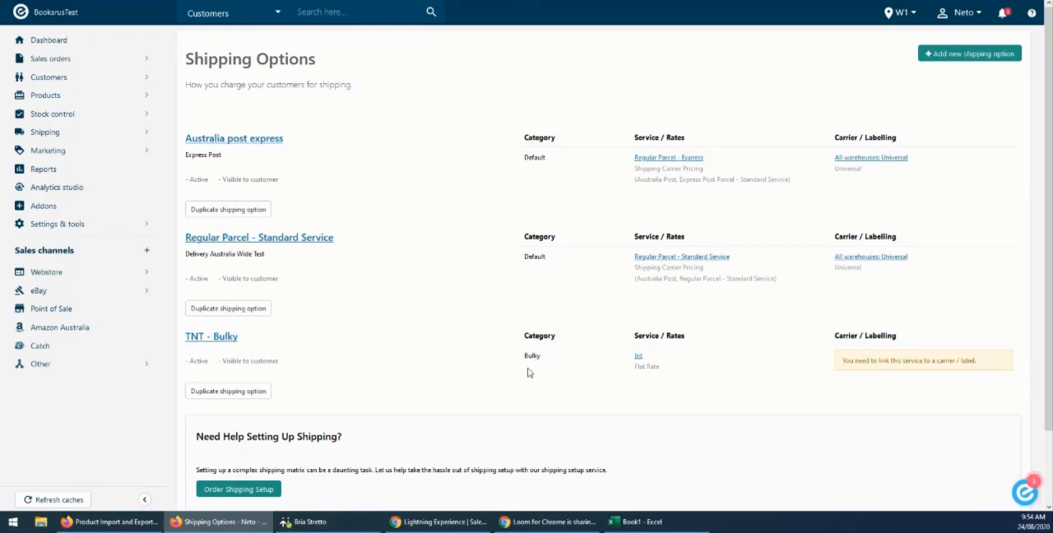
In the TNT - Bulky shipping option, add a second category mapping row that maps the Default category to the Int shipping service.
{"action": "left_click", "coordinate": [222, 337]}
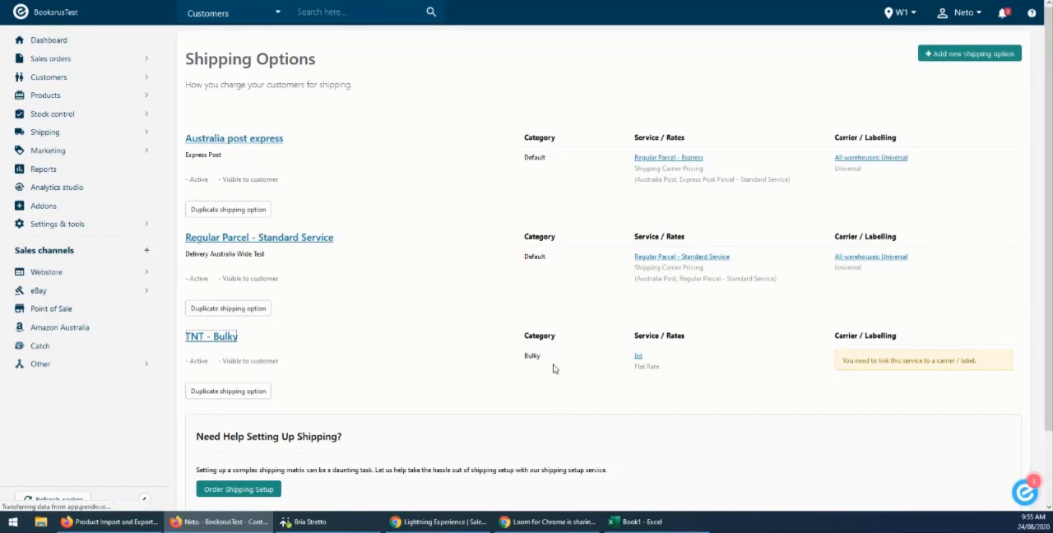
{"action": "scroll", "coordinate": [436, 329], "scroll_direction": "down", "scroll_amount": 5}
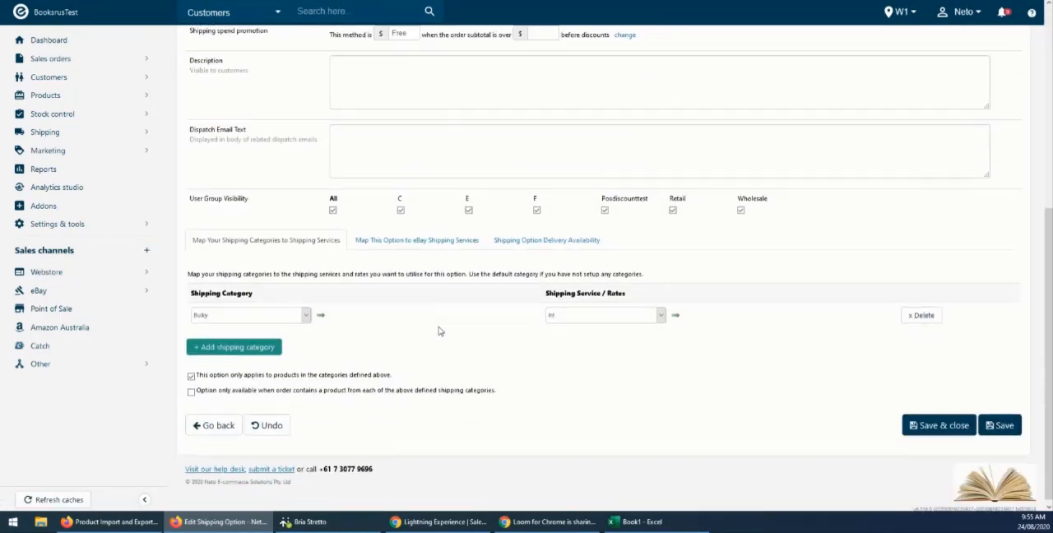
{"action": "left_click", "coordinate": [223, 344]}
{"action": "left_click", "coordinate": [224, 337]}
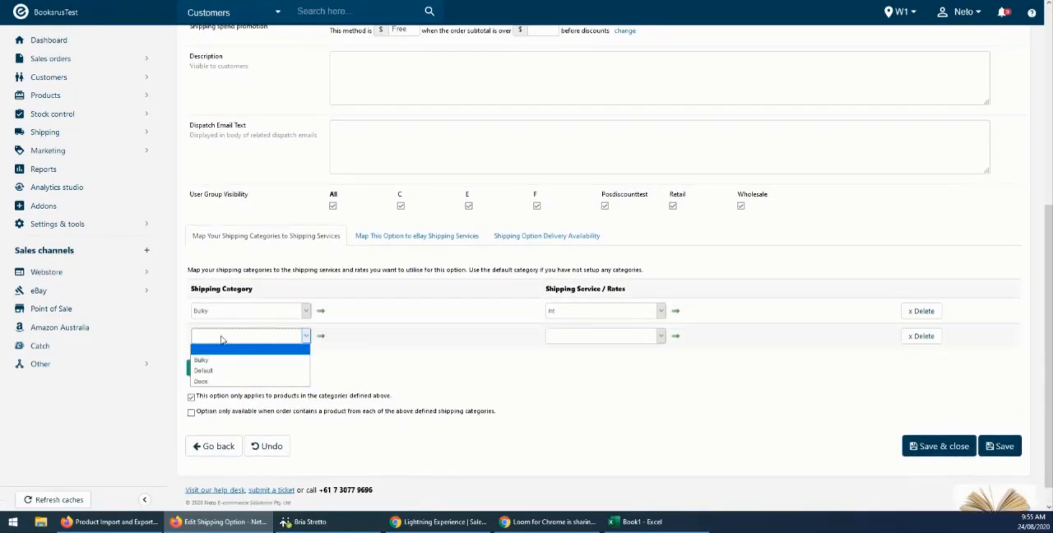
{"action": "left_click", "coordinate": [216, 374]}
{"action": "left_click", "coordinate": [580, 341]}
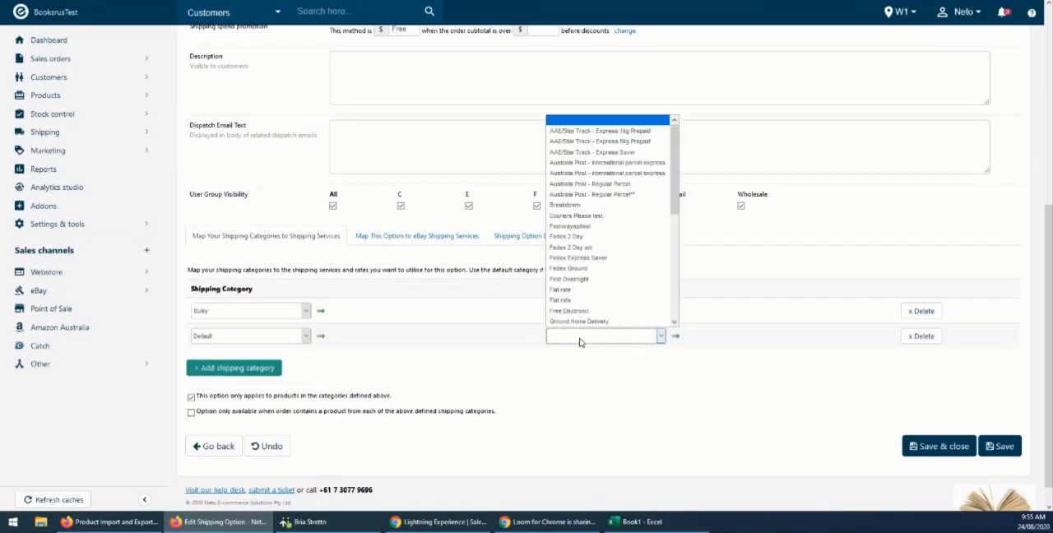
{"action": "scroll", "coordinate": [589, 260], "scroll_direction": "down", "scroll_amount": 2}
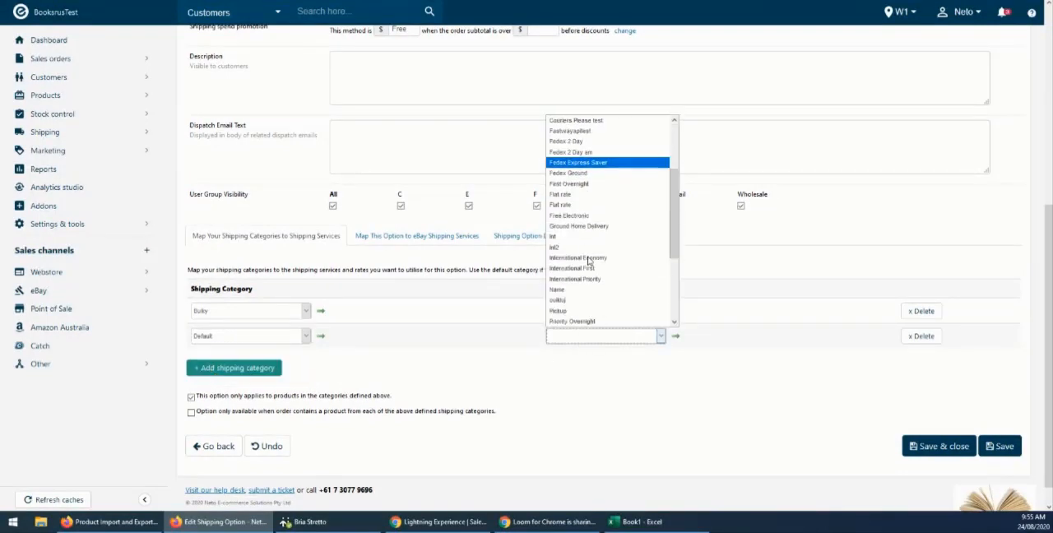
{"action": "left_click", "coordinate": [581, 242]}
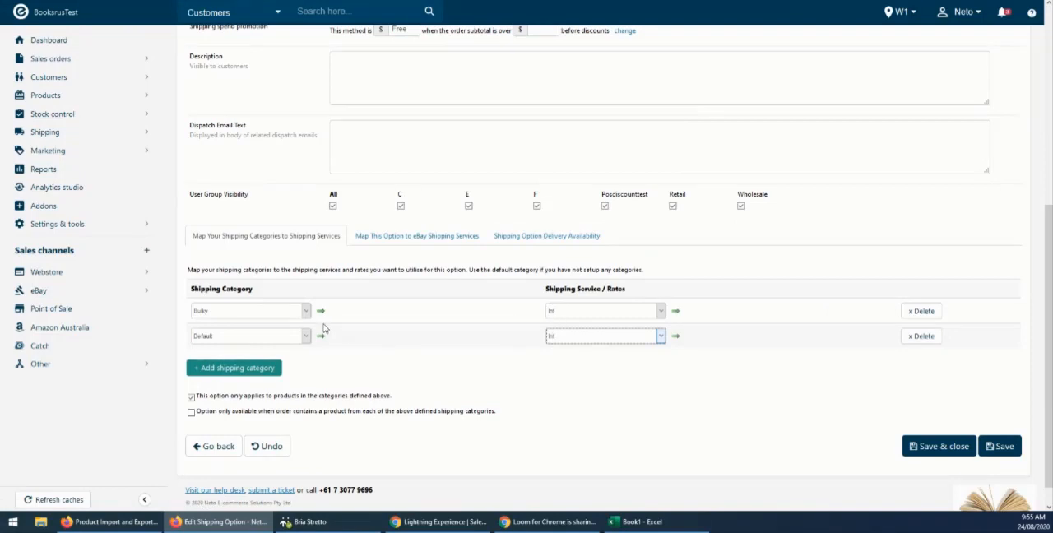
Check the Sort Order setting of the TNT - Bulky option and save the shipping option with its added category mapping.
{"action": "scroll", "coordinate": [401, 365], "scroll_direction": "up", "scroll_amount": 4}
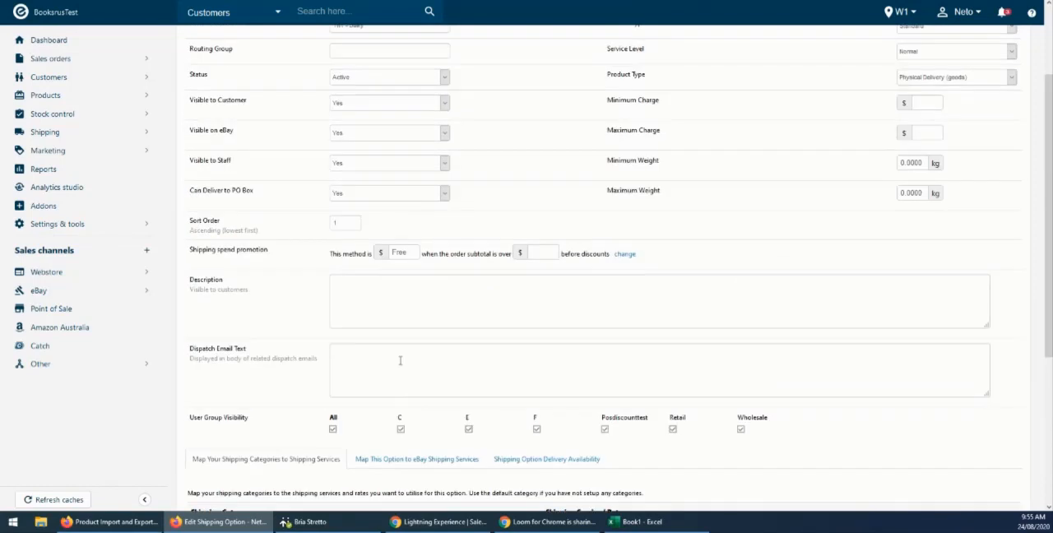
{"action": "mouse_move", "coordinate": [192, 285]}
{"action": "left_mouse_down"}
{"action": "mouse_move", "coordinate": [265, 296]}
{"action": "mouse_move", "coordinate": [191, 292]}
{"action": "left_mouse_up"}
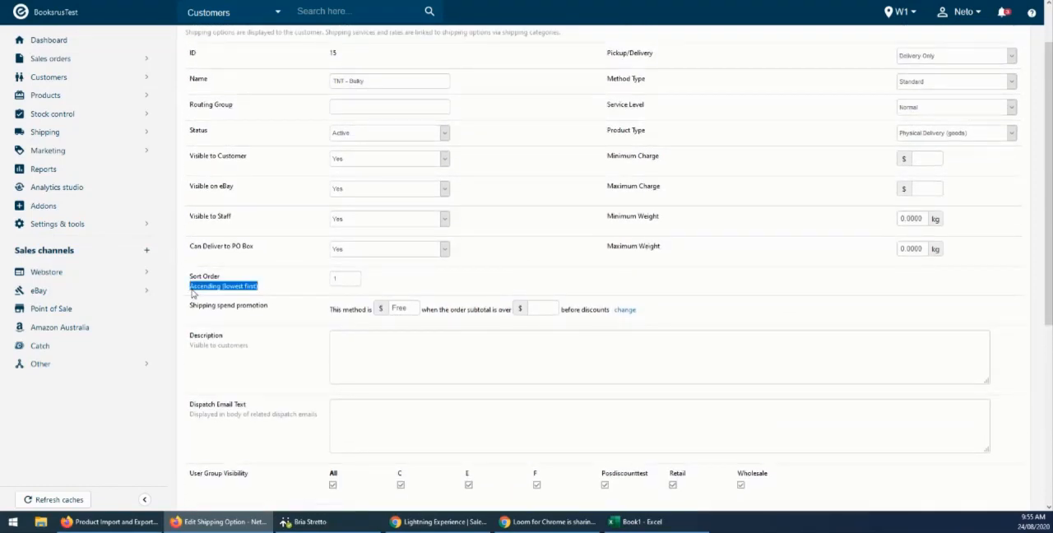
{"action": "left_click", "coordinate": [196, 292]}
{"action": "left_click_drag", "start_coordinate": [344, 280], "coordinate": [321, 280]}
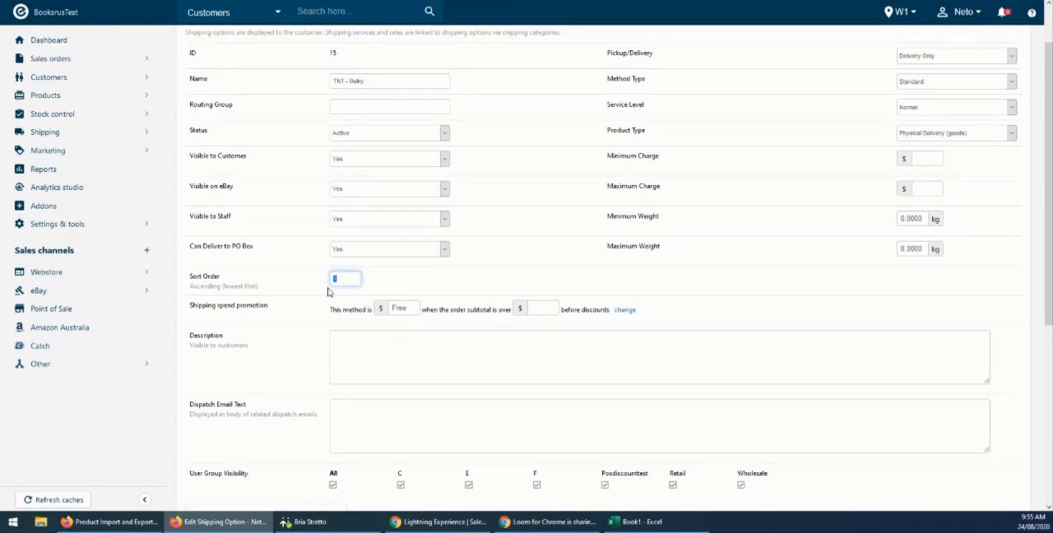
{"action": "scroll", "coordinate": [611, 272], "scroll_direction": "down", "scroll_amount": 3}
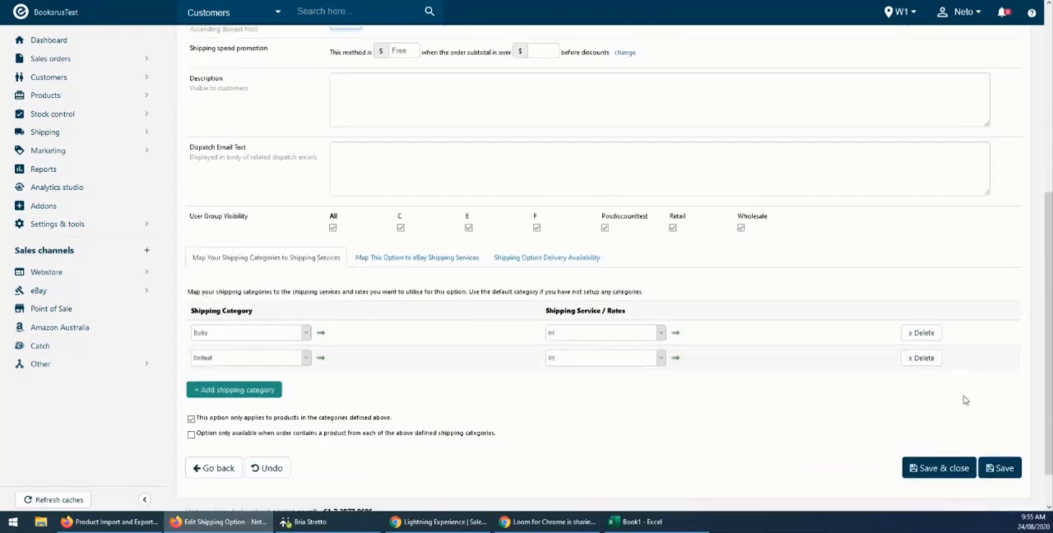
{"action": "scroll", "coordinate": [979, 411], "scroll_direction": "down", "scroll_amount": 1}
{"action": "left_click", "coordinate": [999, 422]}
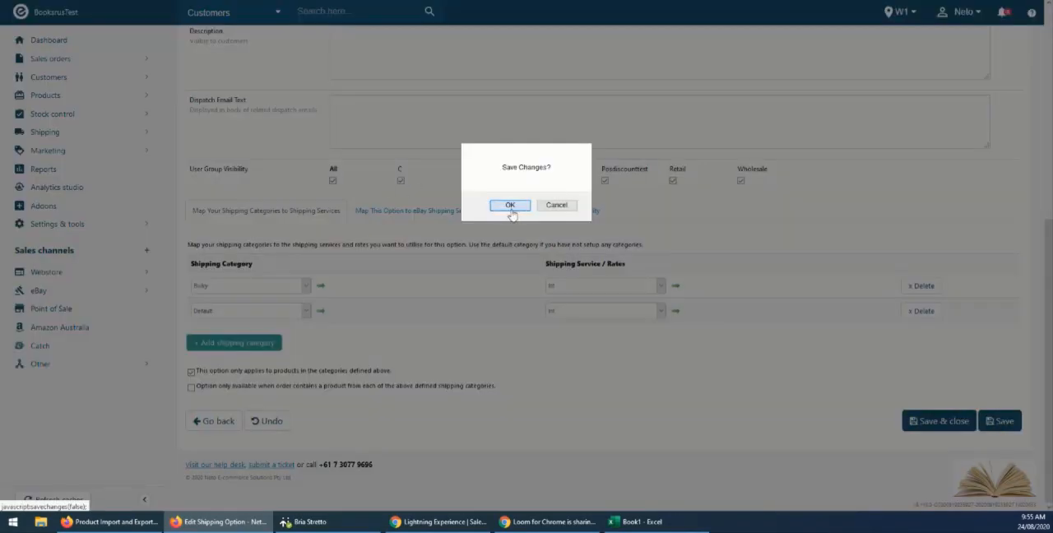
{"action": "left_click", "coordinate": [511, 205]}
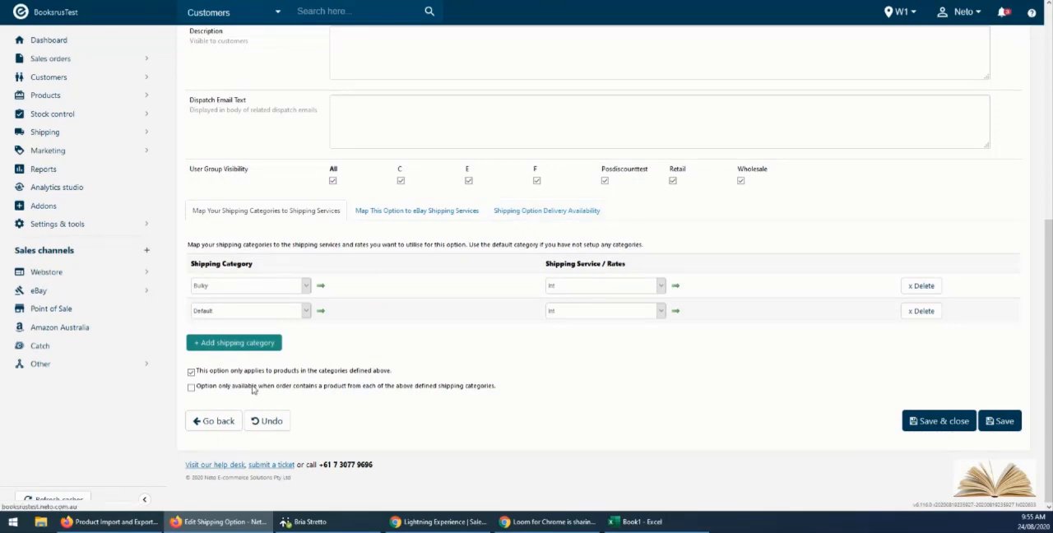
Inspect the name and settings of the Regular Parcel - Standard Service option, and return to the Shipping Options overview.
{"action": "scroll", "coordinate": [230, 435], "scroll_direction": "down", "scroll_amount": 5}
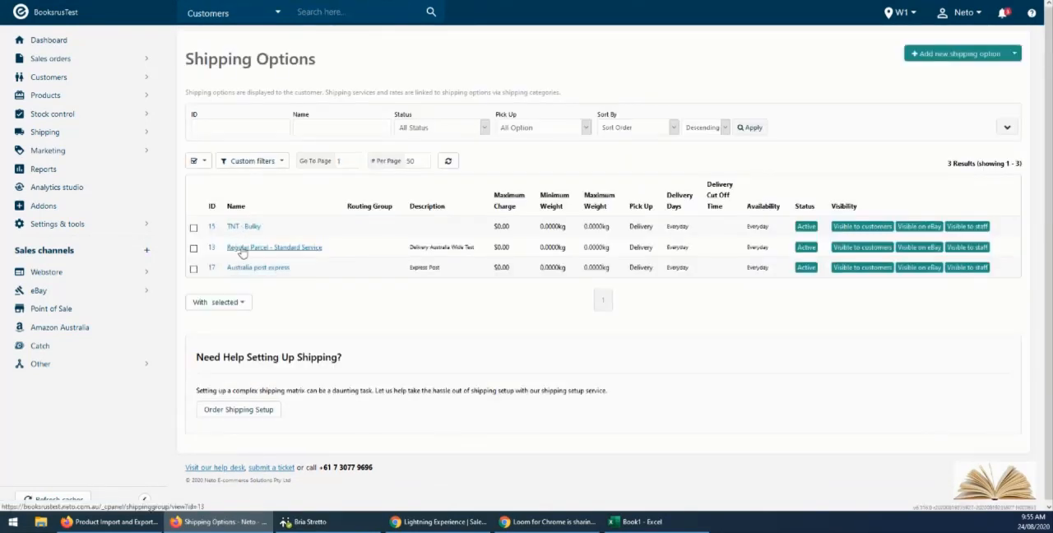
{"action": "left_click", "coordinate": [258, 249]}
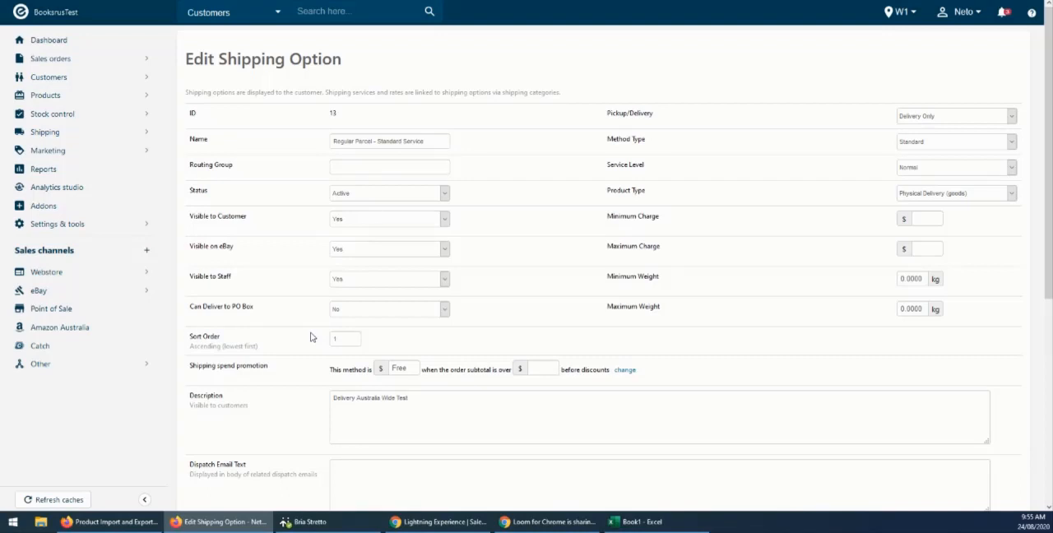
{"action": "left_click_drag", "start_coordinate": [436, 138], "coordinate": [315, 136]}
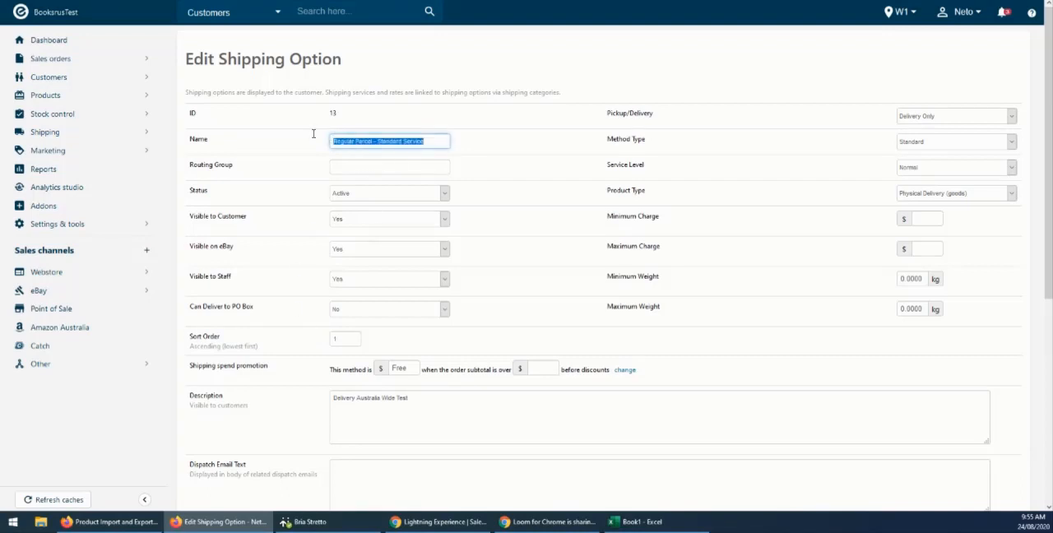
{"action": "left_click", "coordinate": [315, 135]}
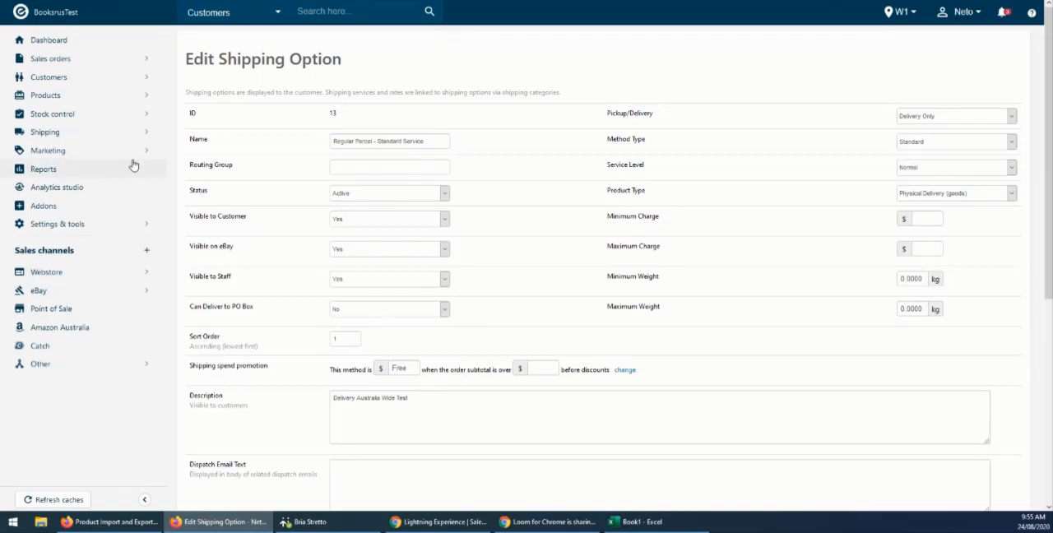
{"action": "mouse_move", "coordinate": [55, 134]}
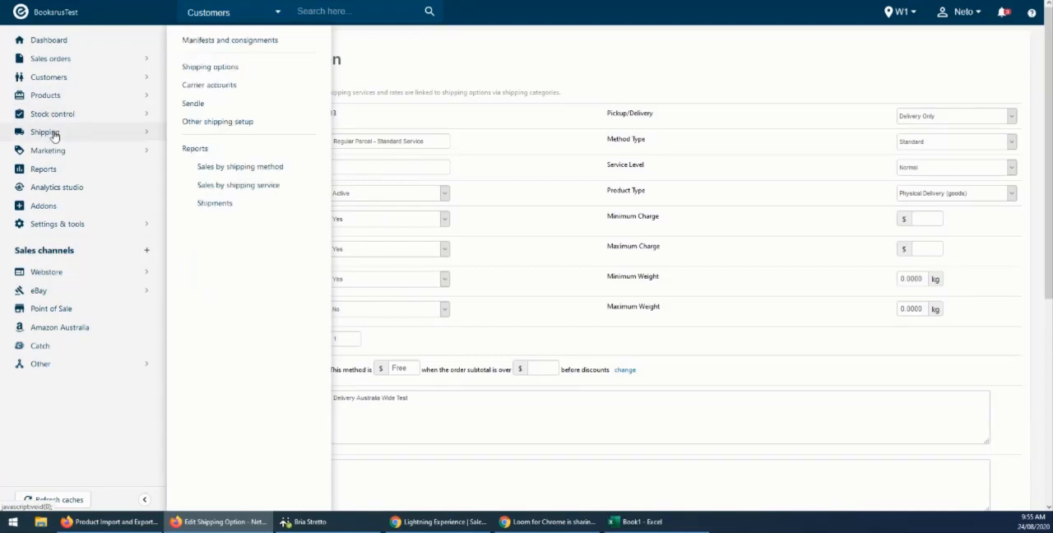
{"action": "left_click", "coordinate": [205, 72]}
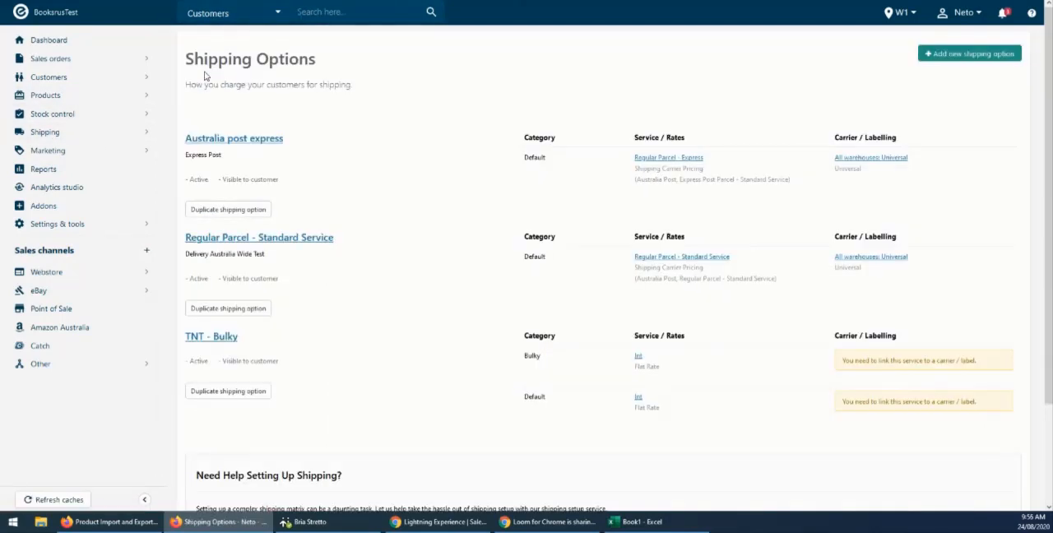